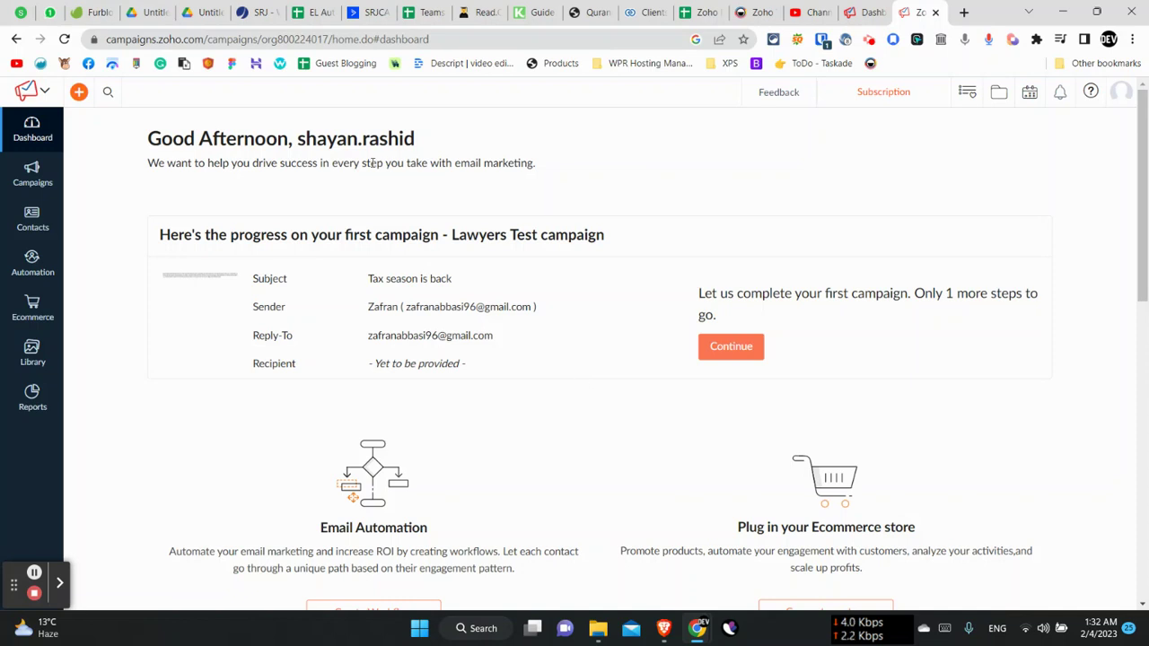
- Highlight the campaign's Sender label and show the available campaign types
double_click(274, 306)
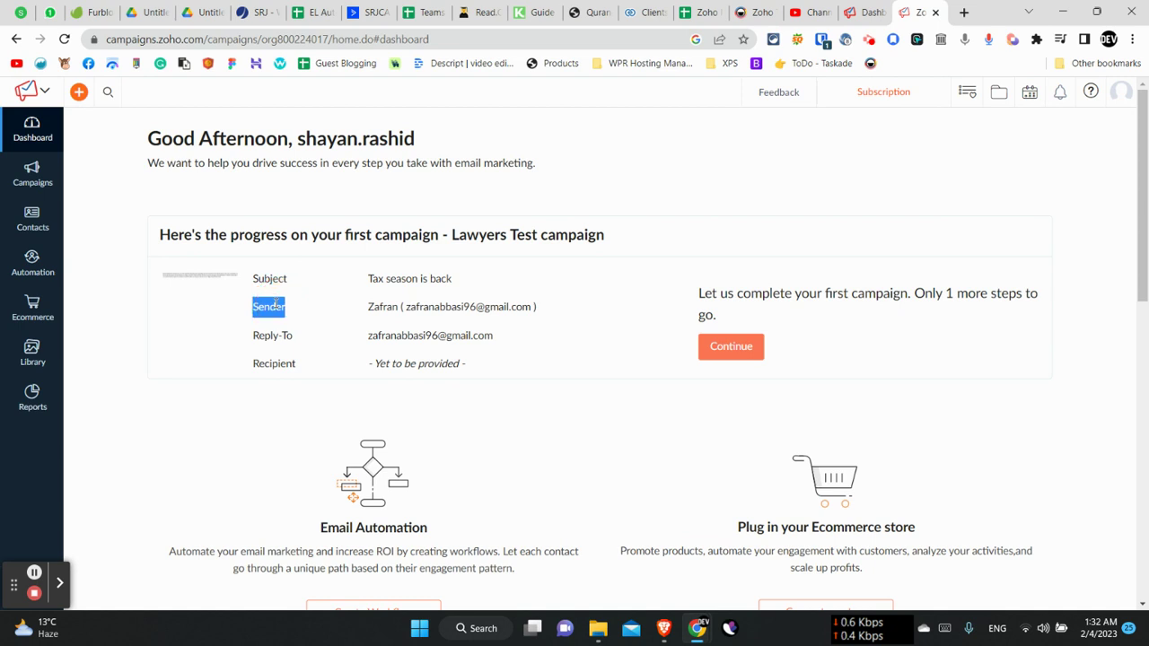
click(198, 204)
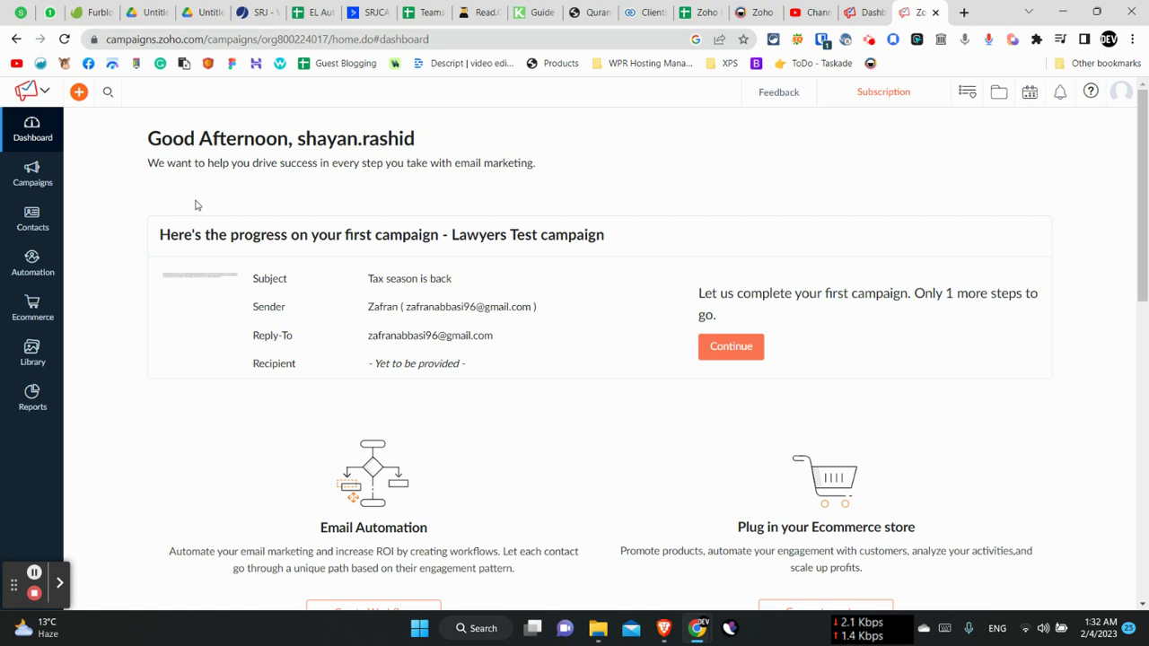
click(41, 180)
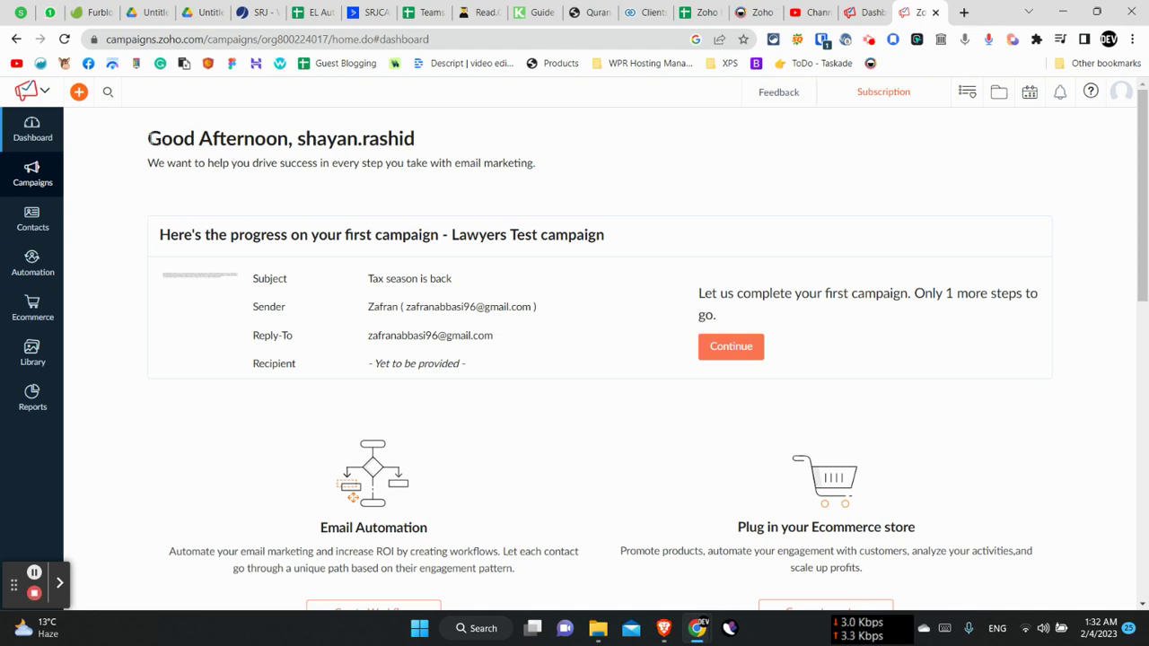
- Highlight the greeting heading, the welcome line, the Sender label and the sender's e-mail address
drag(150, 138, 410, 161)
triple_click(411, 162)
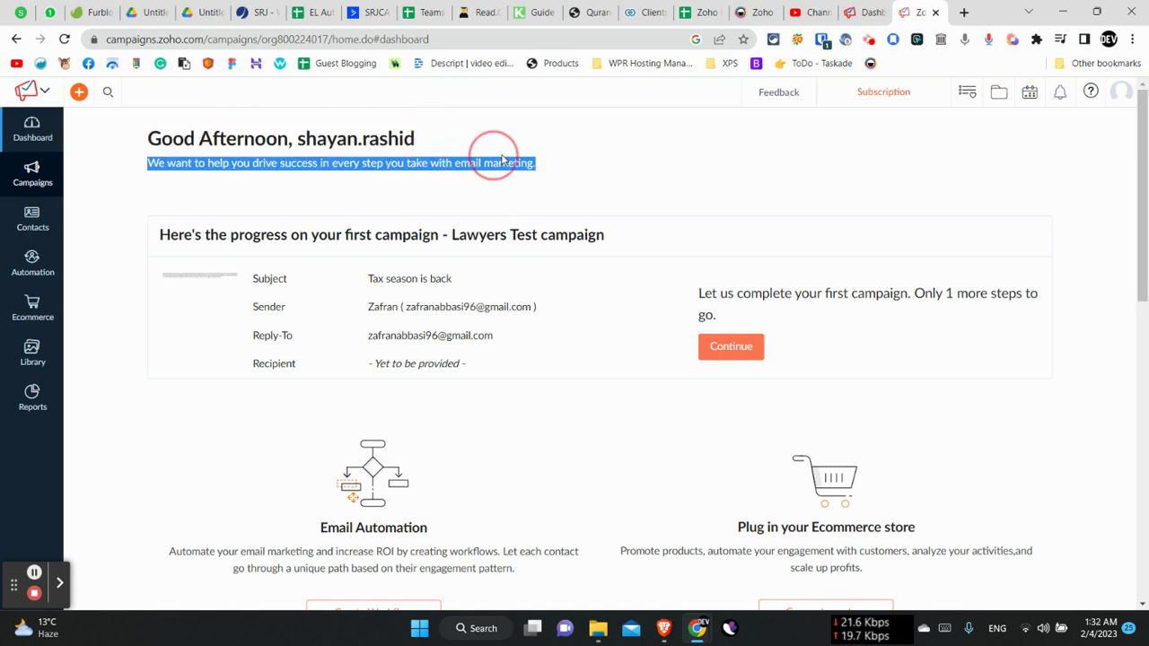
click(510, 162)
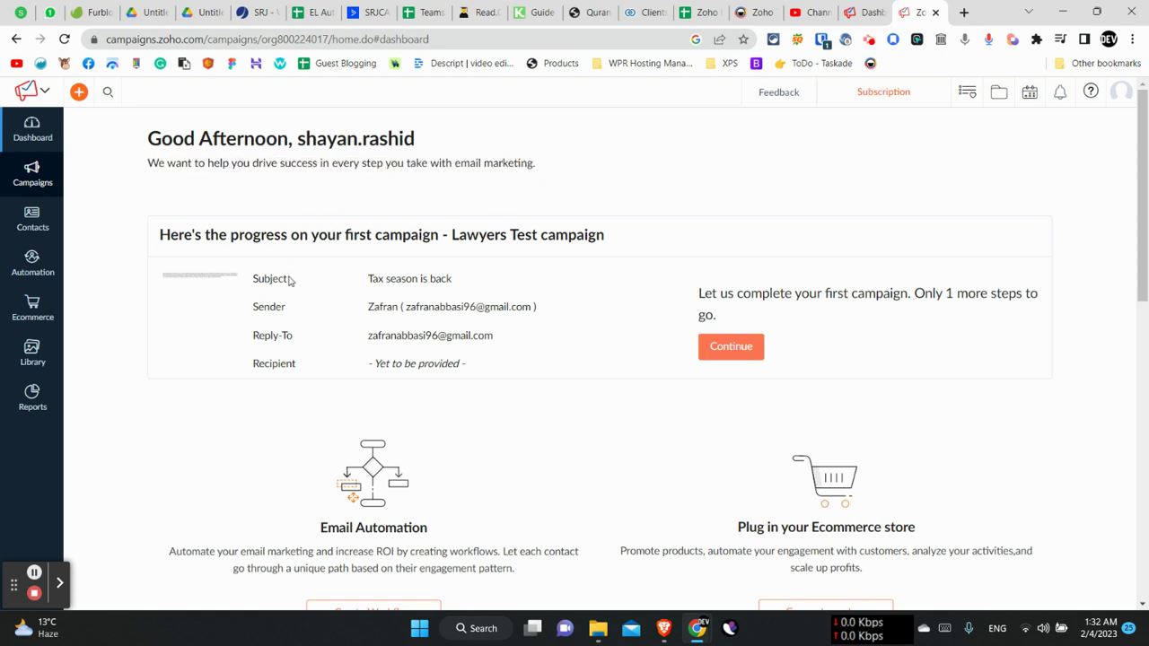
double_click(276, 305)
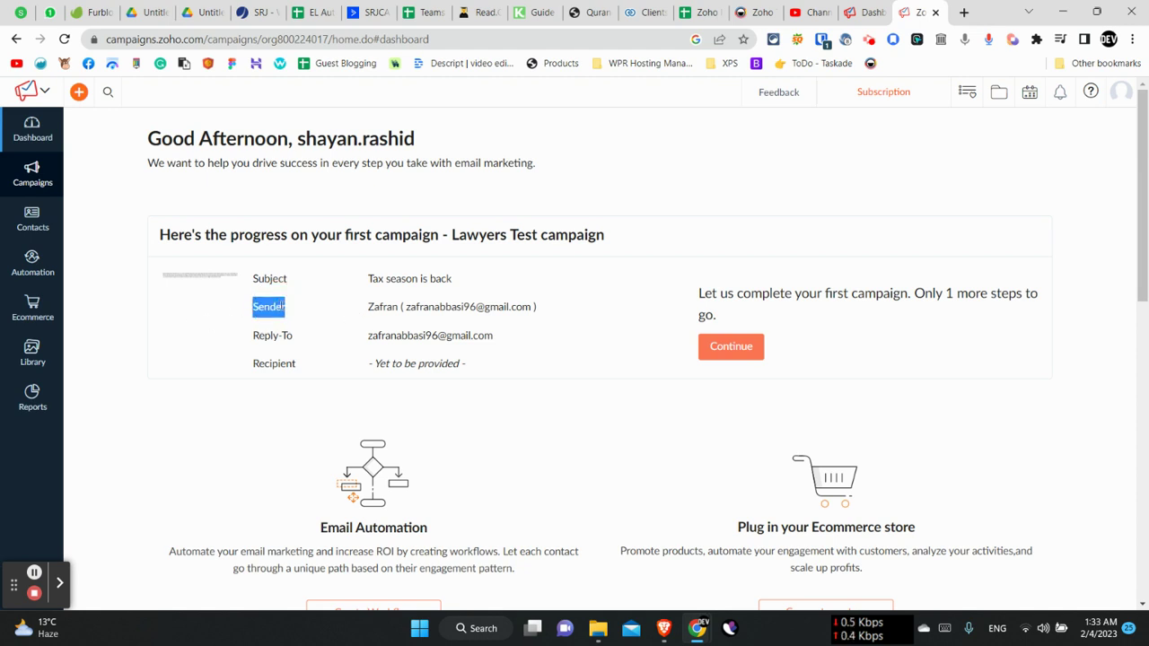
double_click(433, 307)
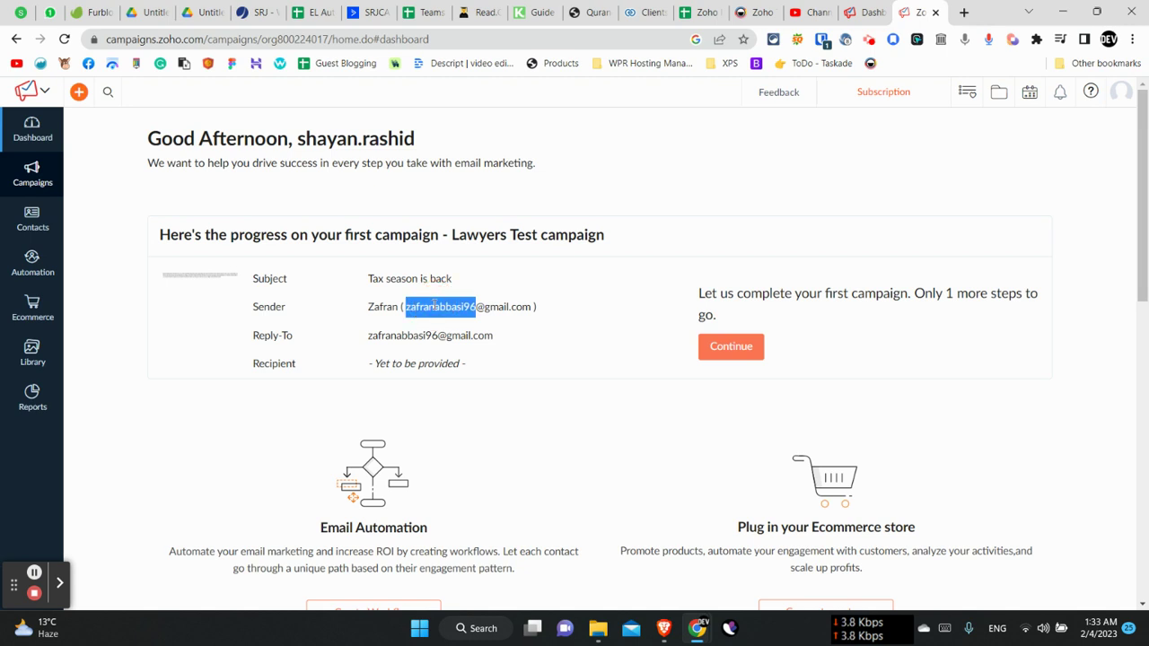
click(547, 192)
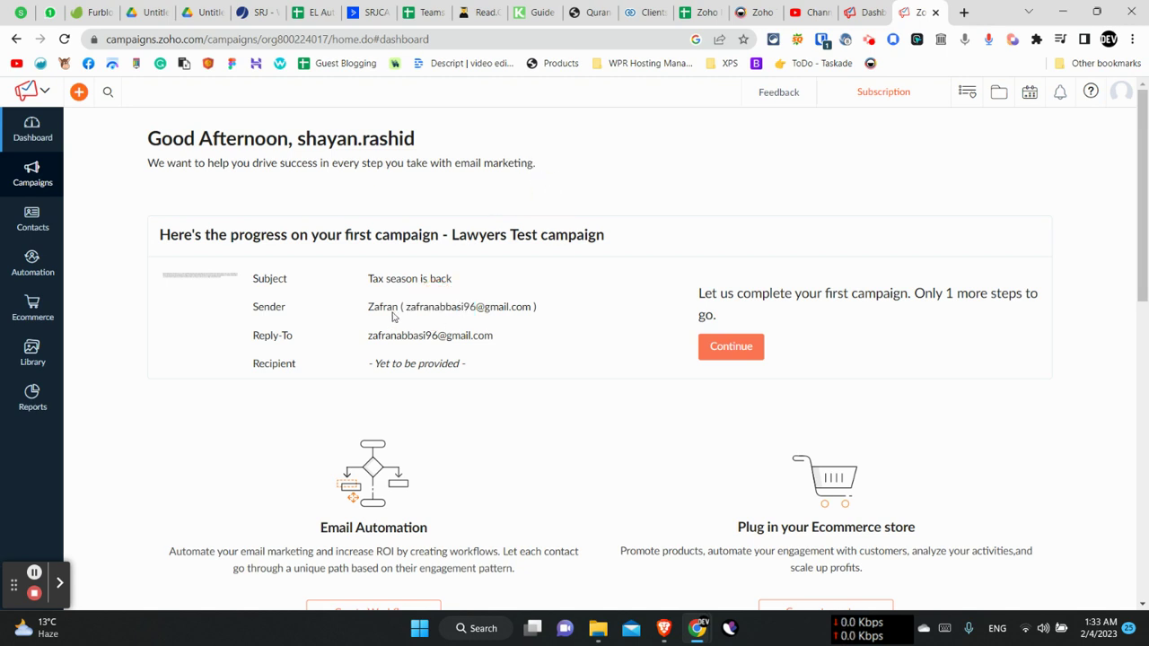
drag(407, 306, 532, 306)
click(269, 310)
- Compare the campaigns.zoho.com domain with the one.zoho.com domain on the Zoho One tab
click(204, 40)
drag(142, 40, 238, 40)
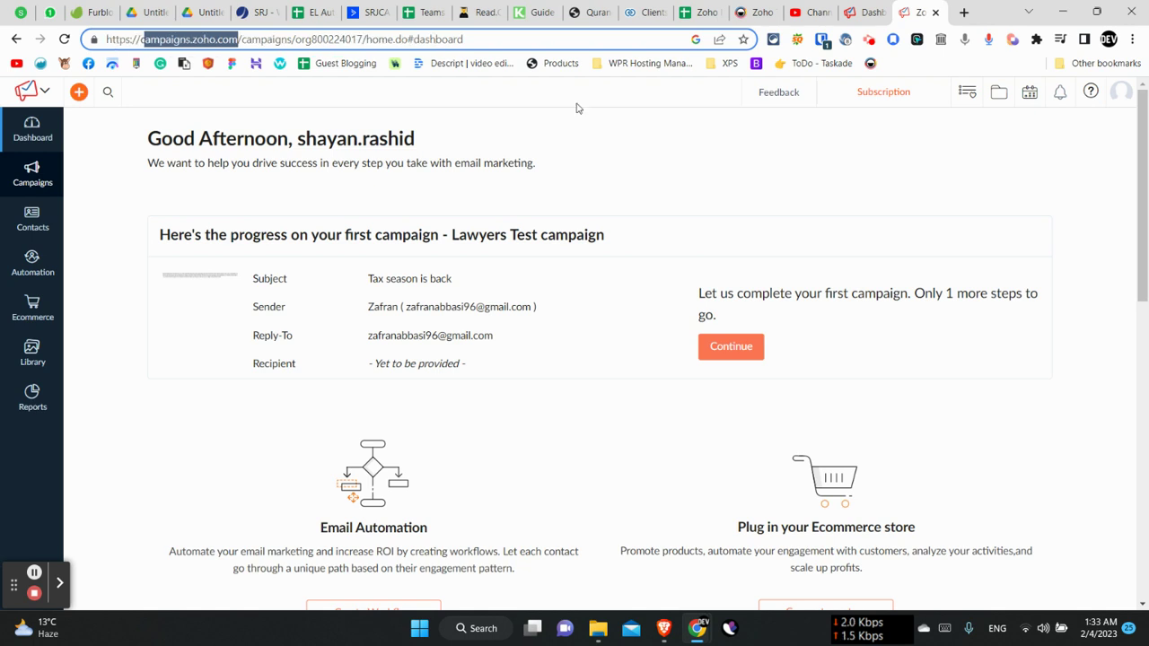
click(869, 13)
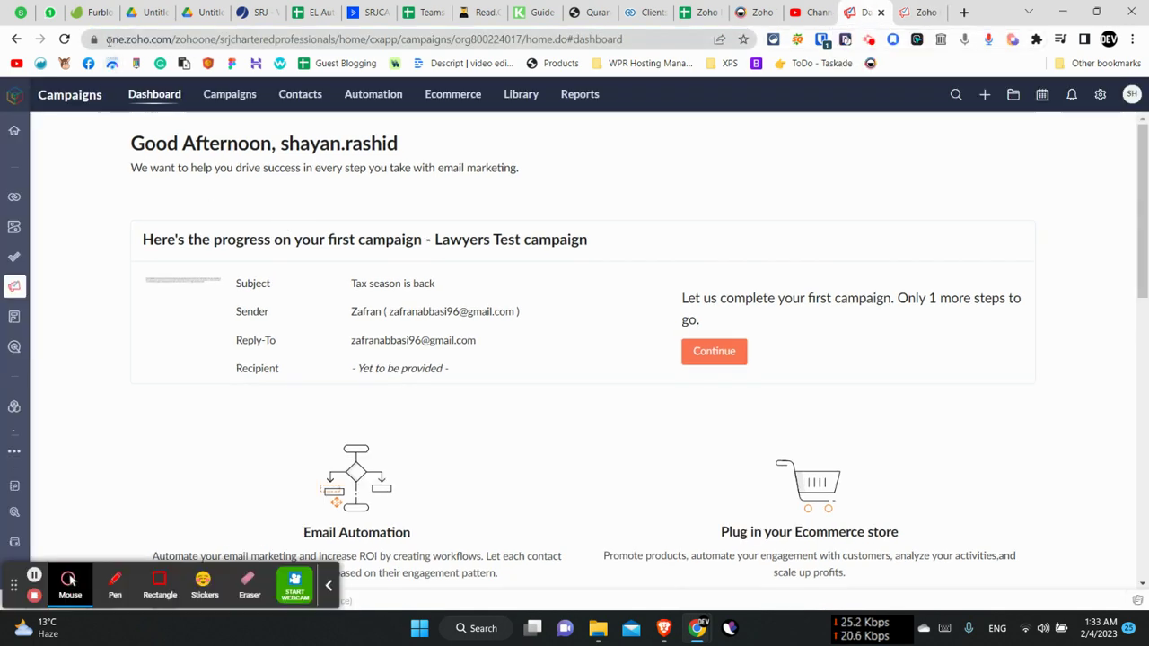
click(144, 39)
drag(143, 39, 184, 40)
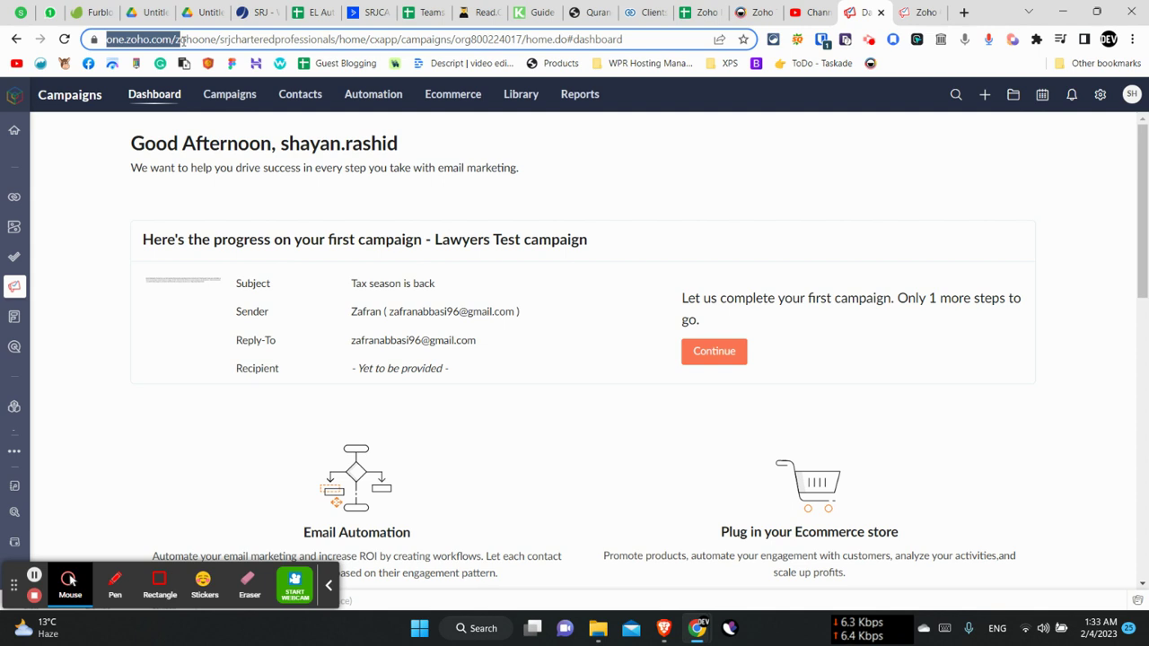
click(108, 196)
- Return to the standalone dashboard, mark 'campaigns' in its address, then finish on the Zoho One tab
mouse_move(14, 97)
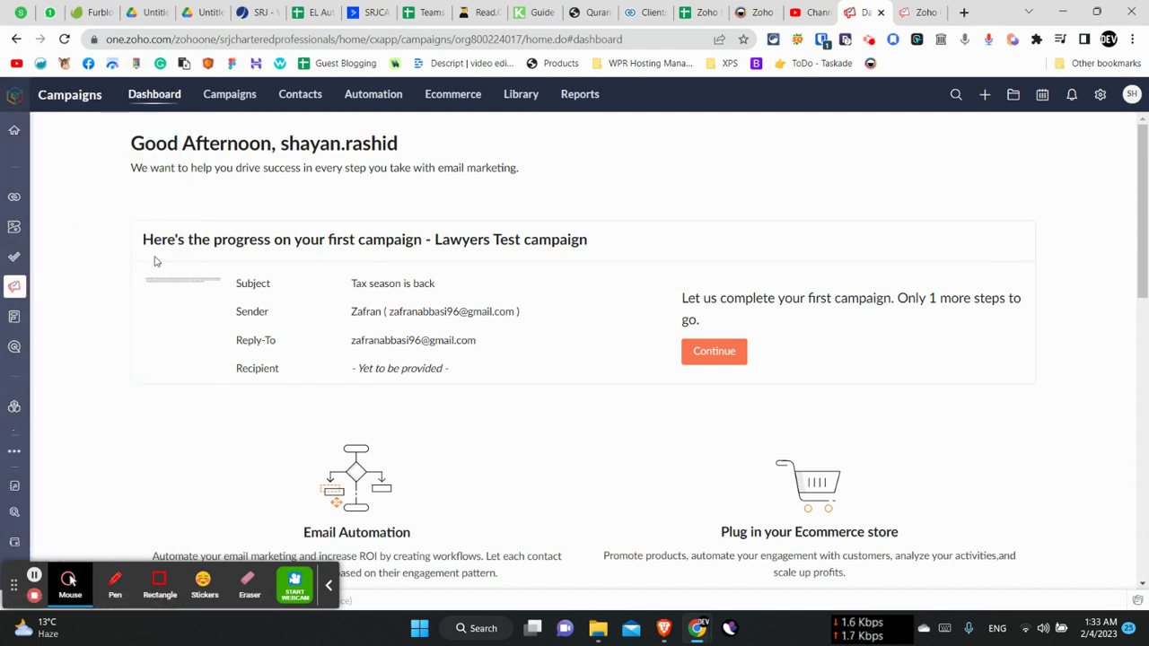
scroll(154, 261, down, 1)
scroll(272, 246, up, 1)
click(909, 8)
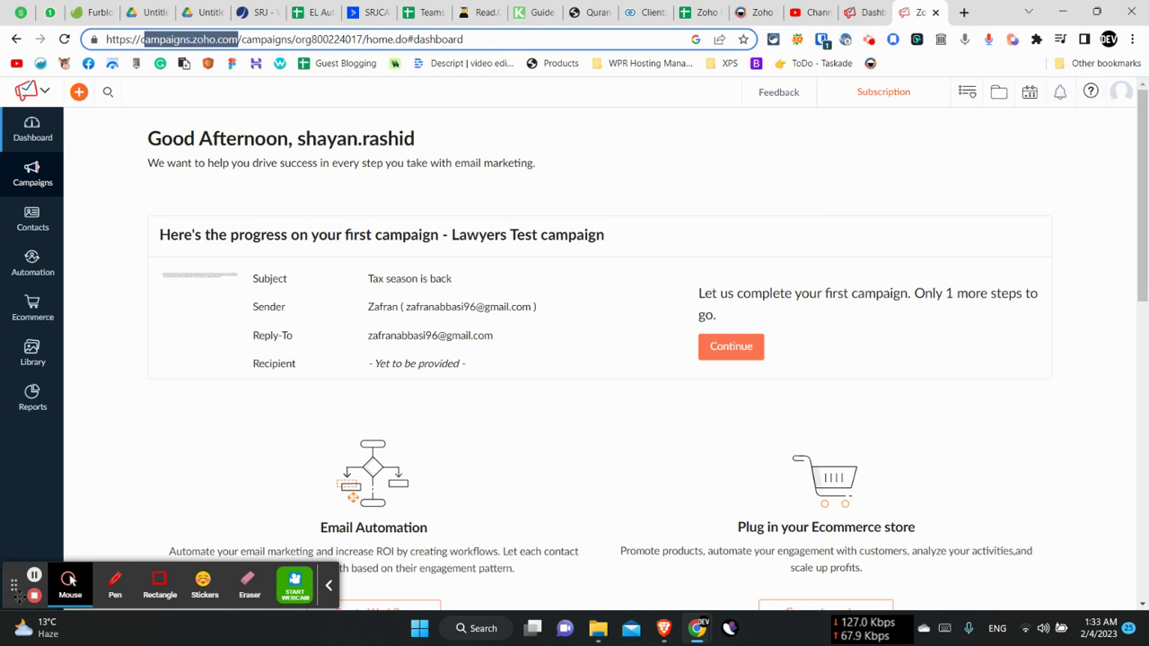
drag(13, 585, 196, 584)
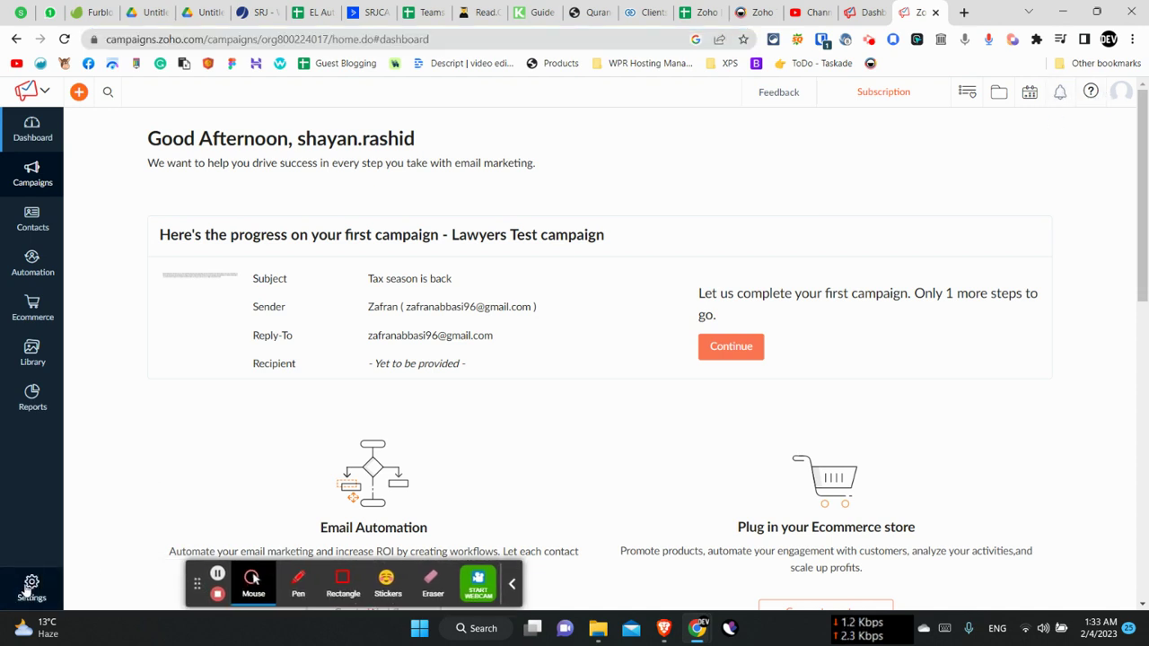
double_click(164, 39)
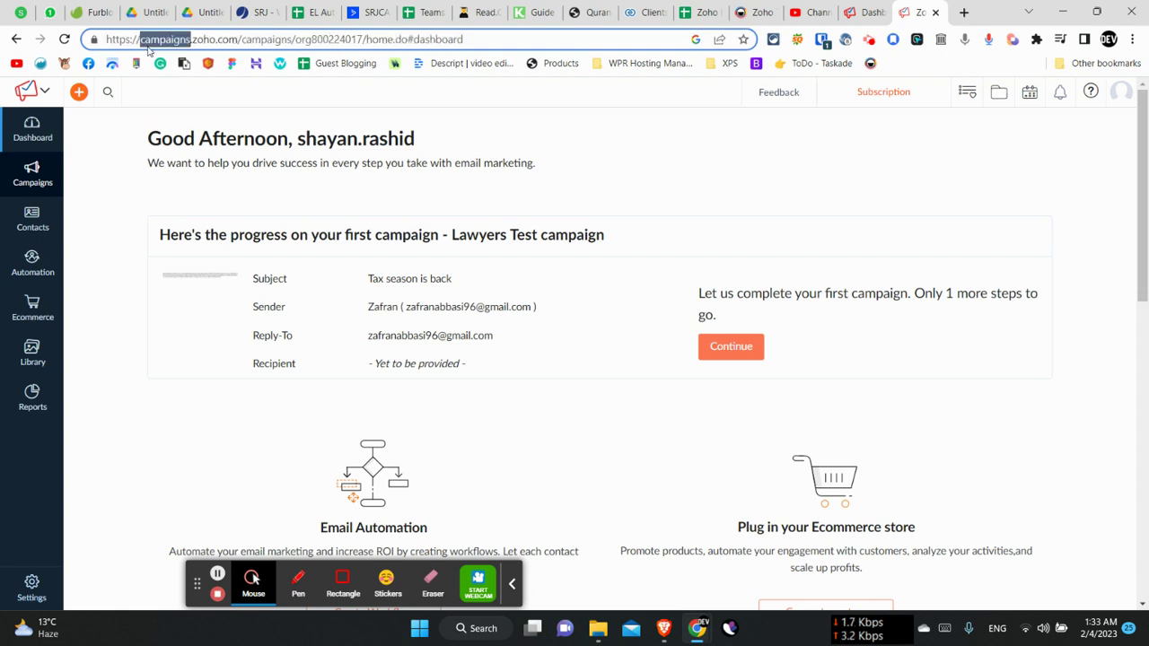
click(866, 12)
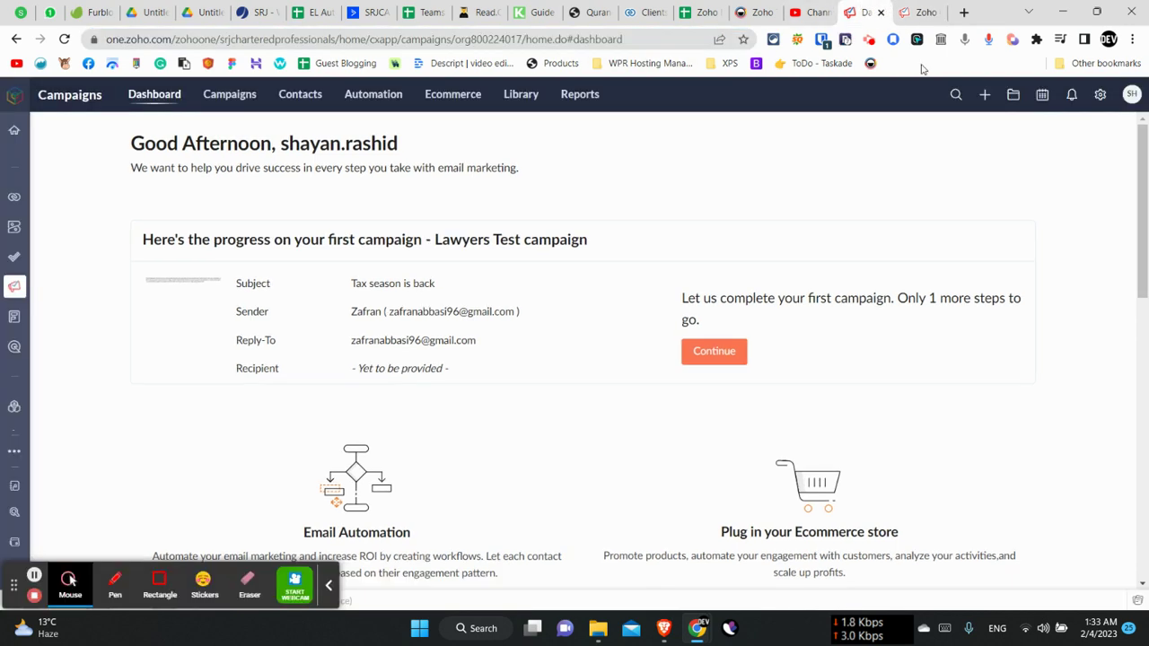
- Go to Settings and open Domain Authentication under the Deliverability section
click(1100, 96)
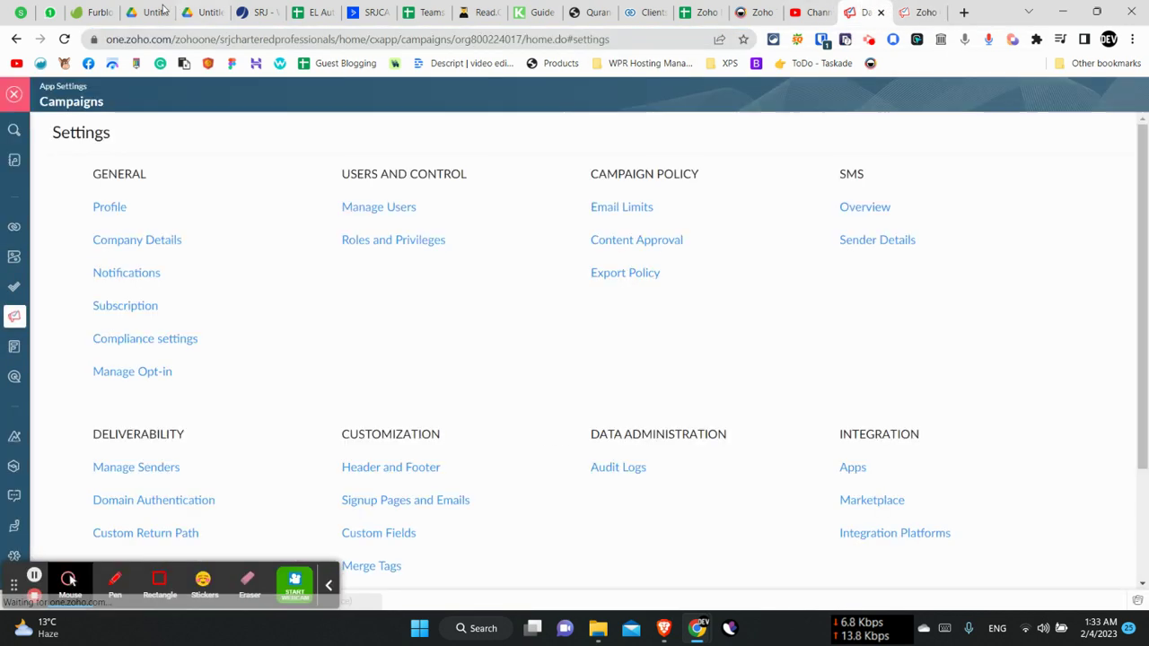
scroll(293, 333, down, 2)
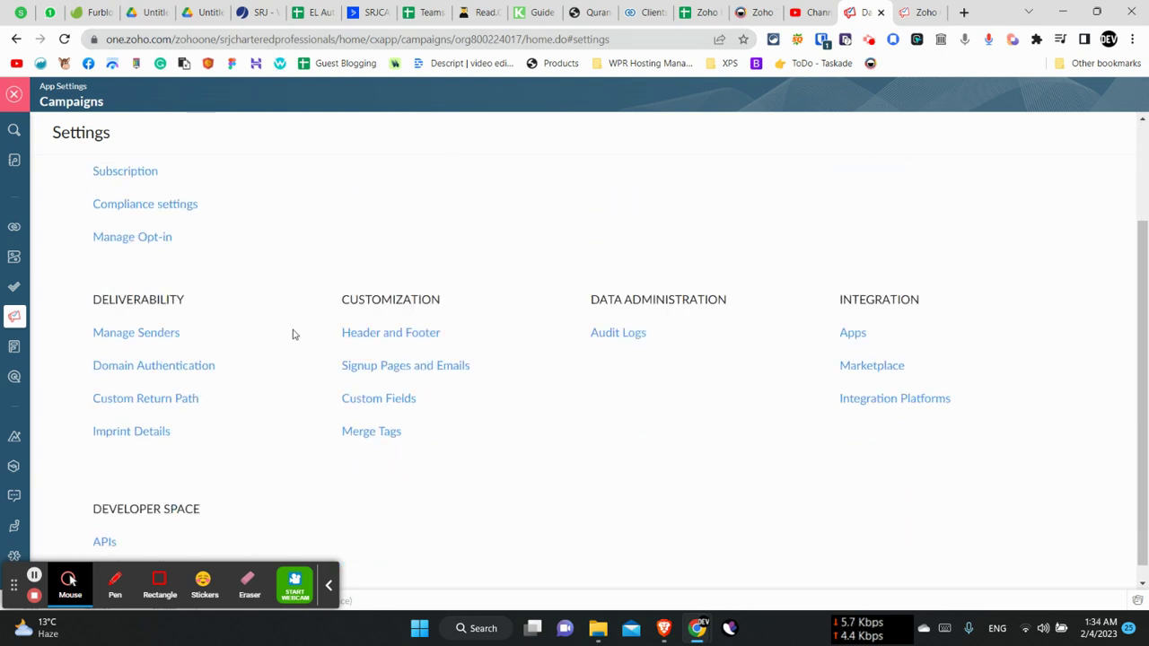
drag(92, 300, 198, 308)
click(76, 348)
click(137, 368)
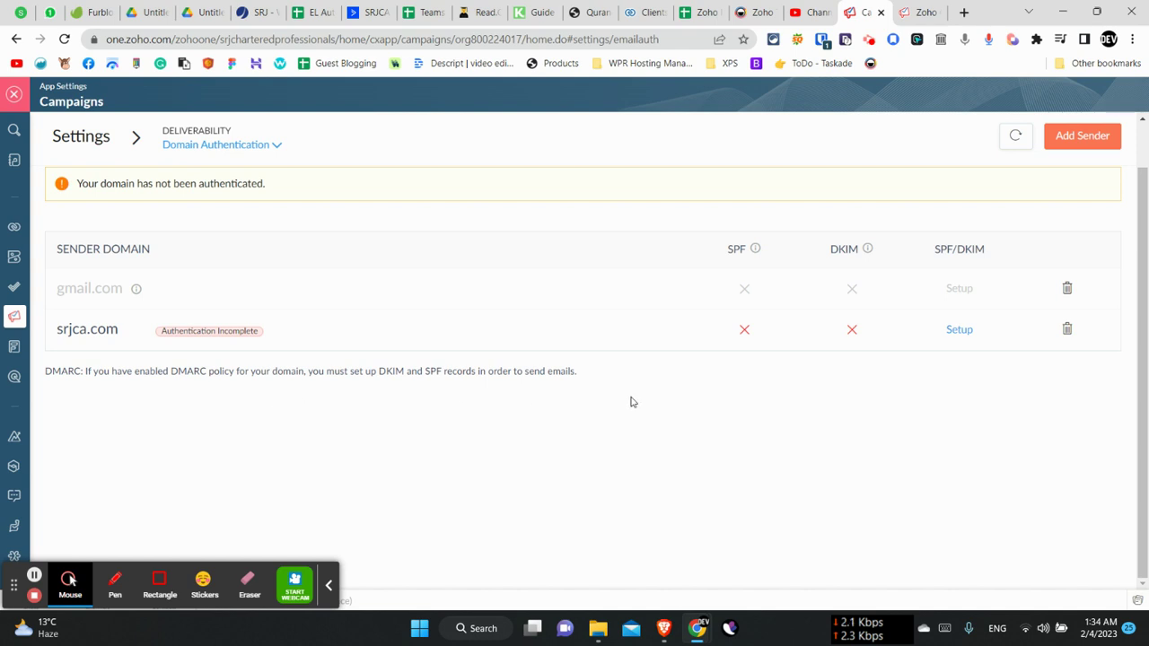
- Point out the SPF and DKIM status columns for srjca.com
click(736, 248)
click(854, 250)
click(846, 247)
double_click(846, 248)
click(896, 411)
click(959, 331)
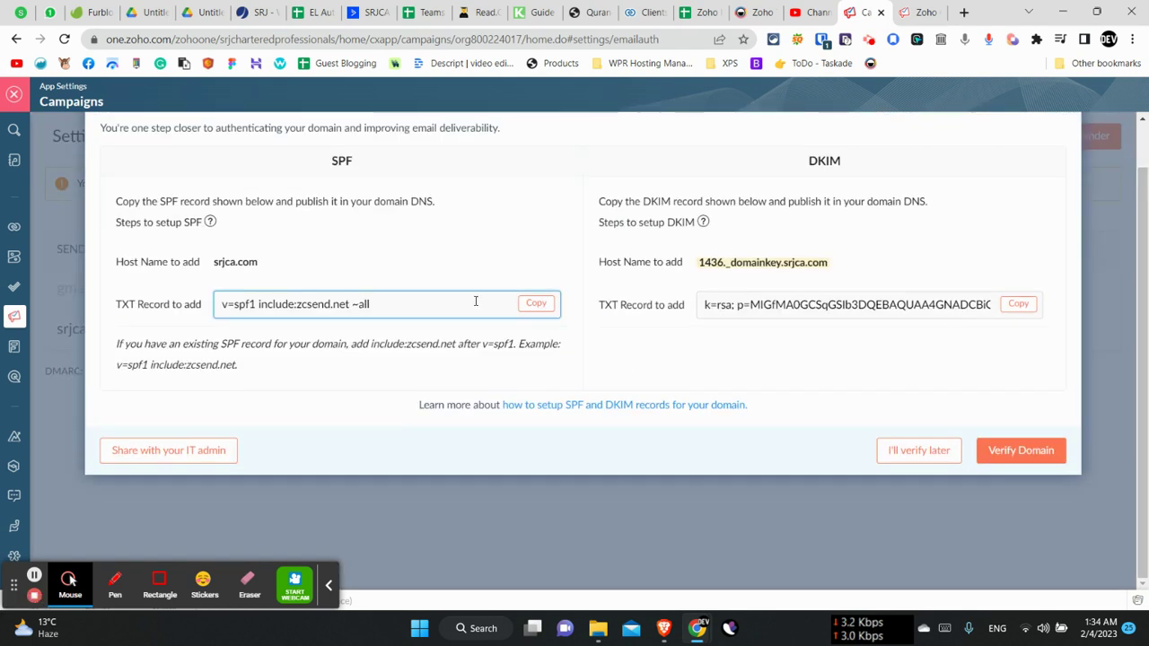
double_click(342, 159)
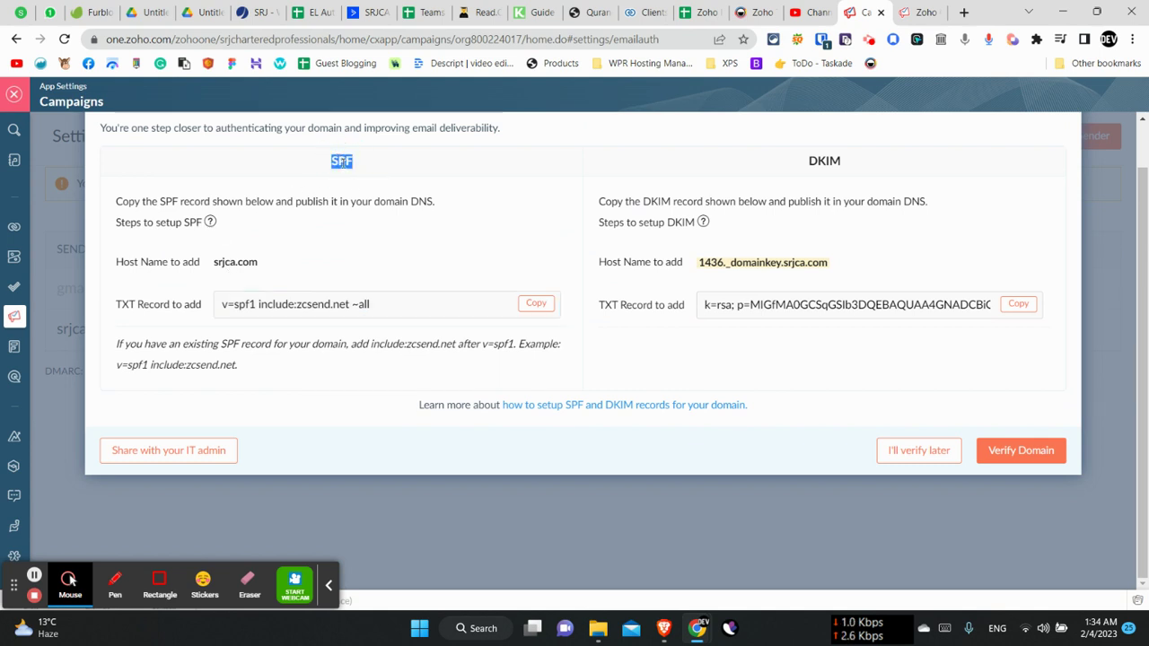
click(423, 173)
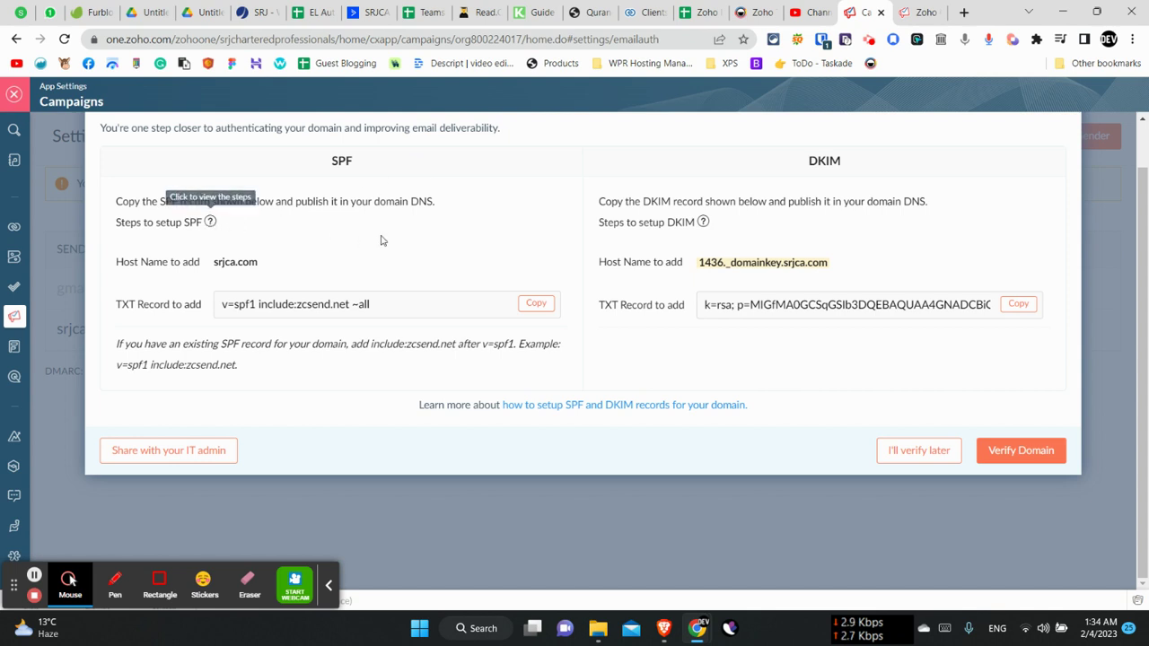
drag(433, 201, 273, 203)
click(436, 244)
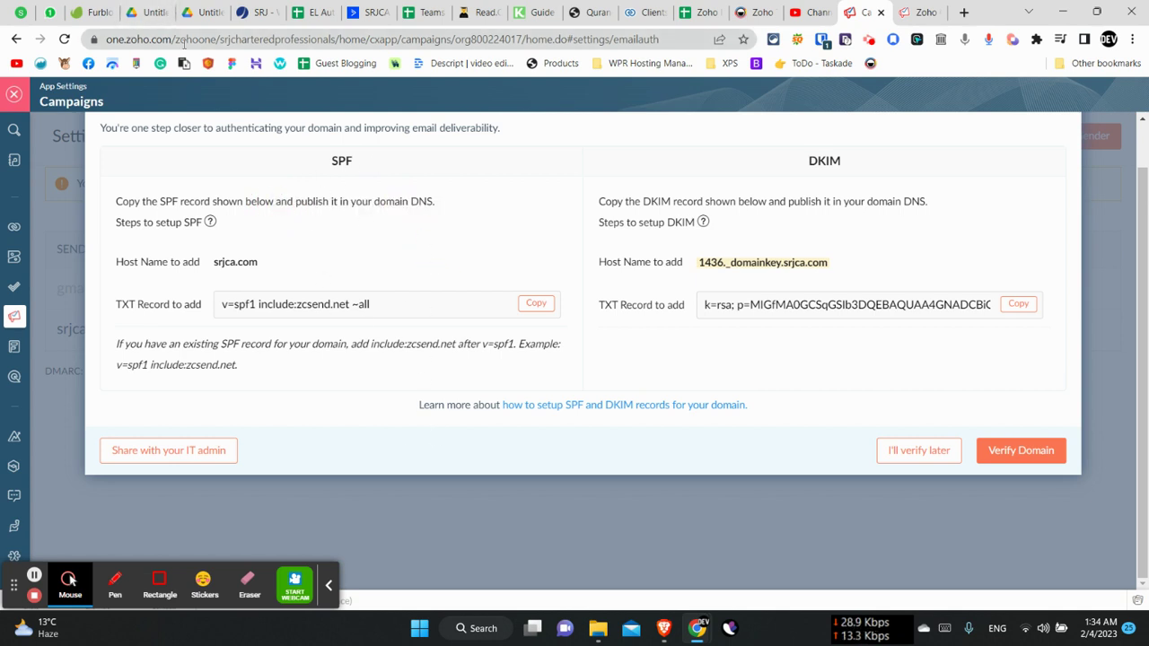
click(430, 265)
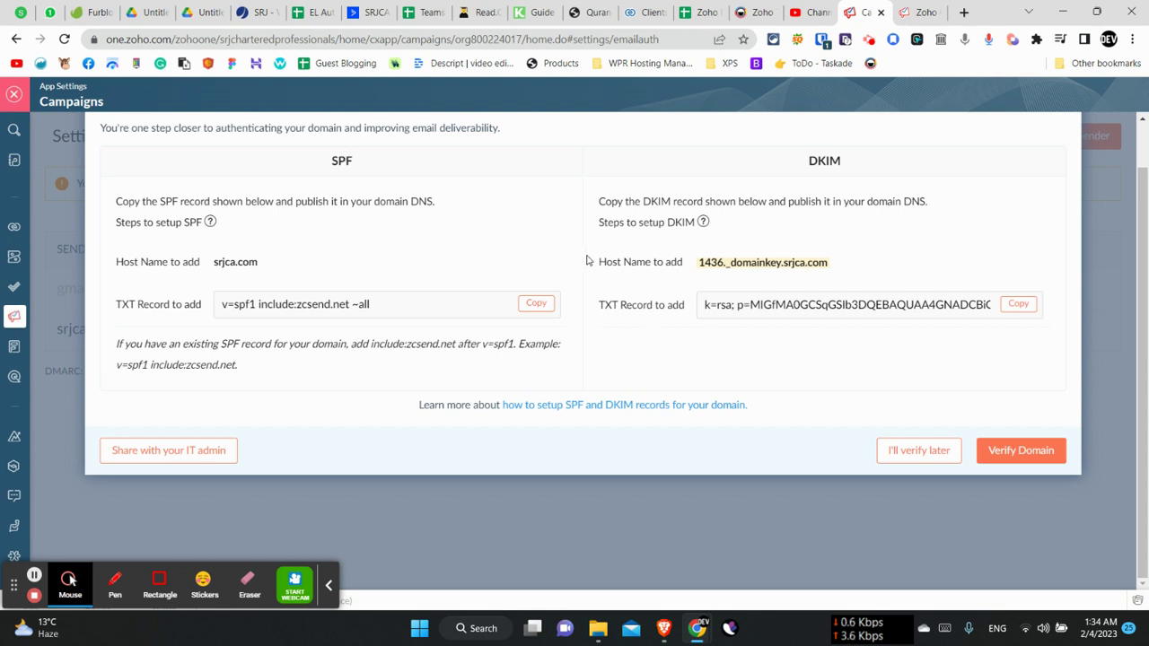
double_click(824, 159)
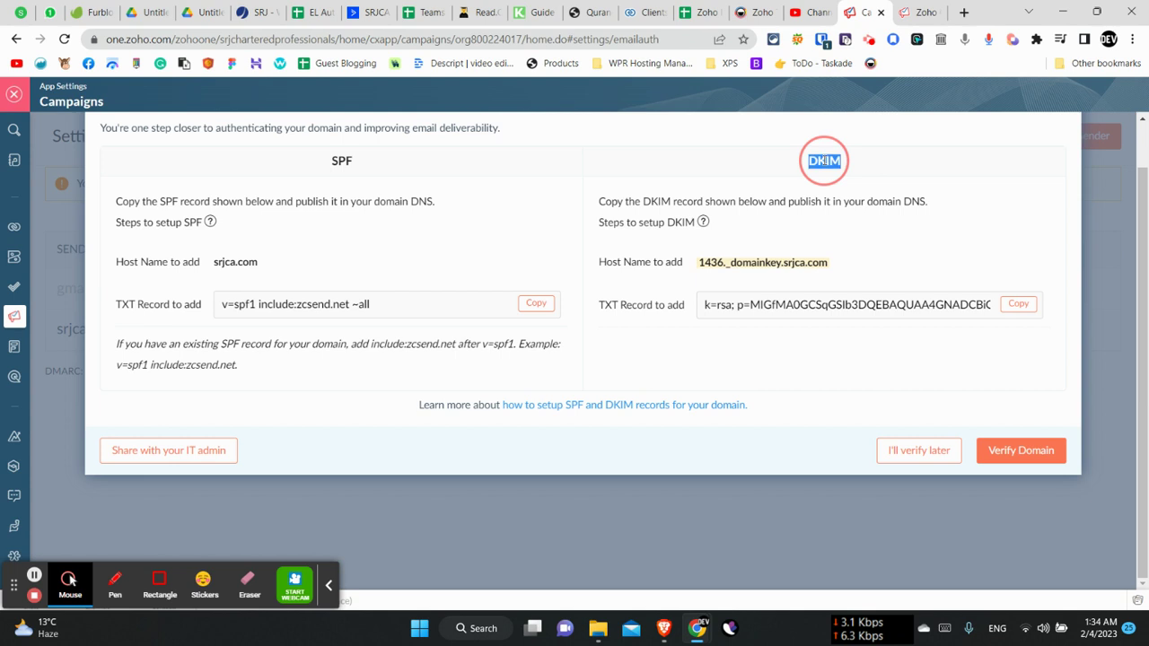
click(886, 162)
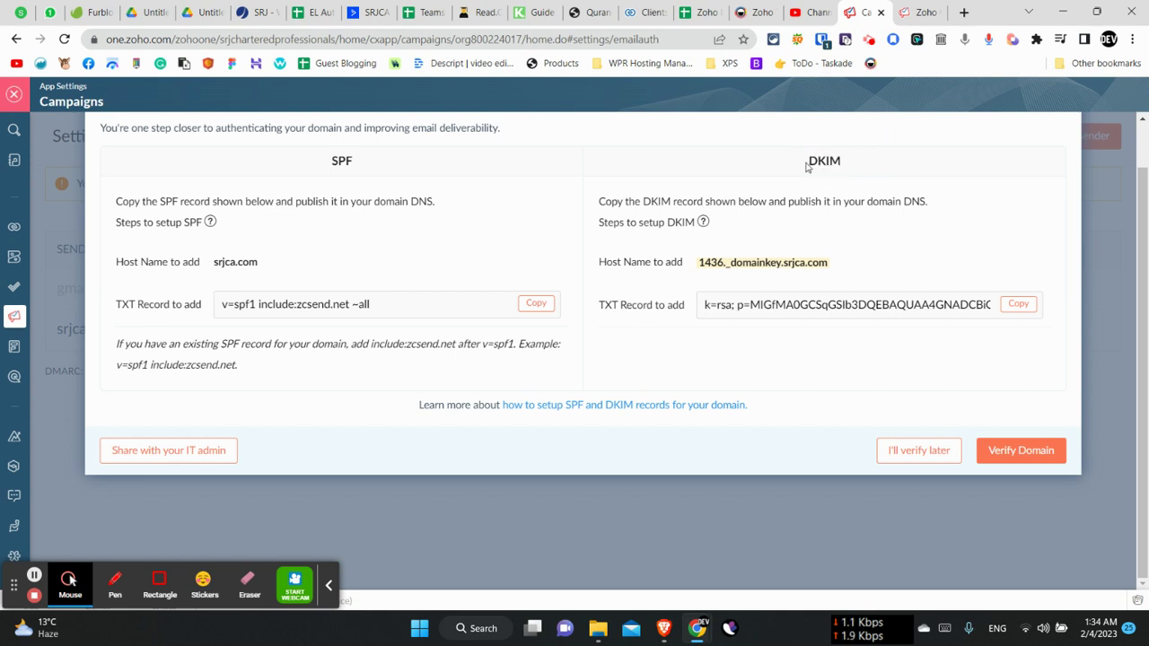
drag(807, 163, 867, 162)
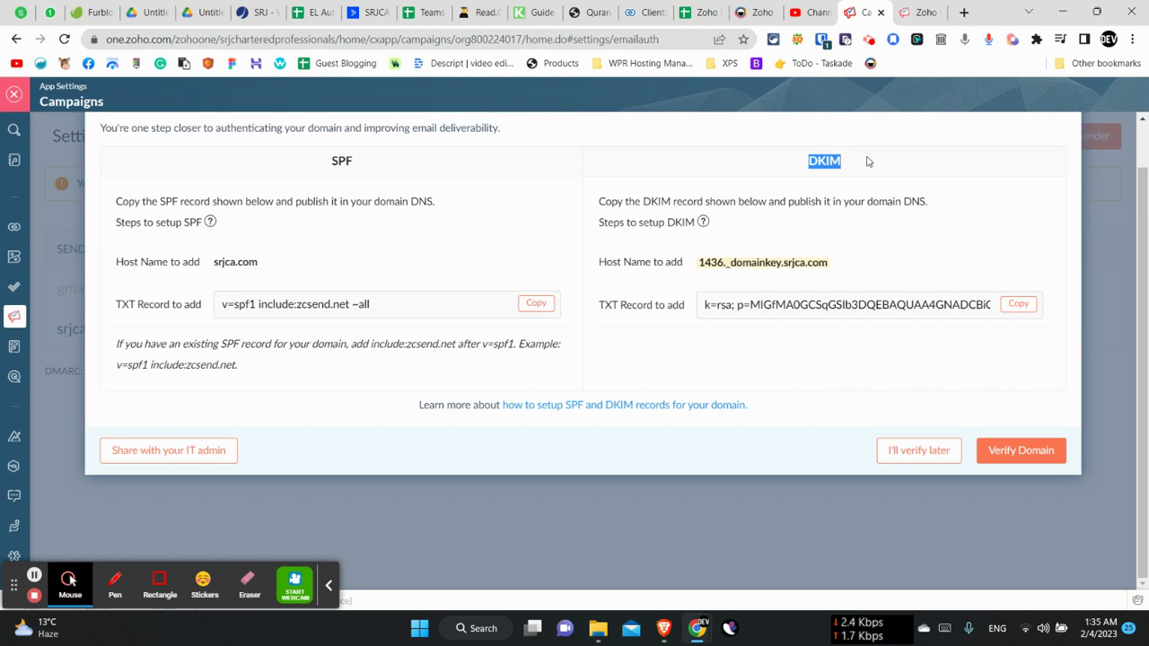
click(653, 341)
drag(412, 306, 196, 299)
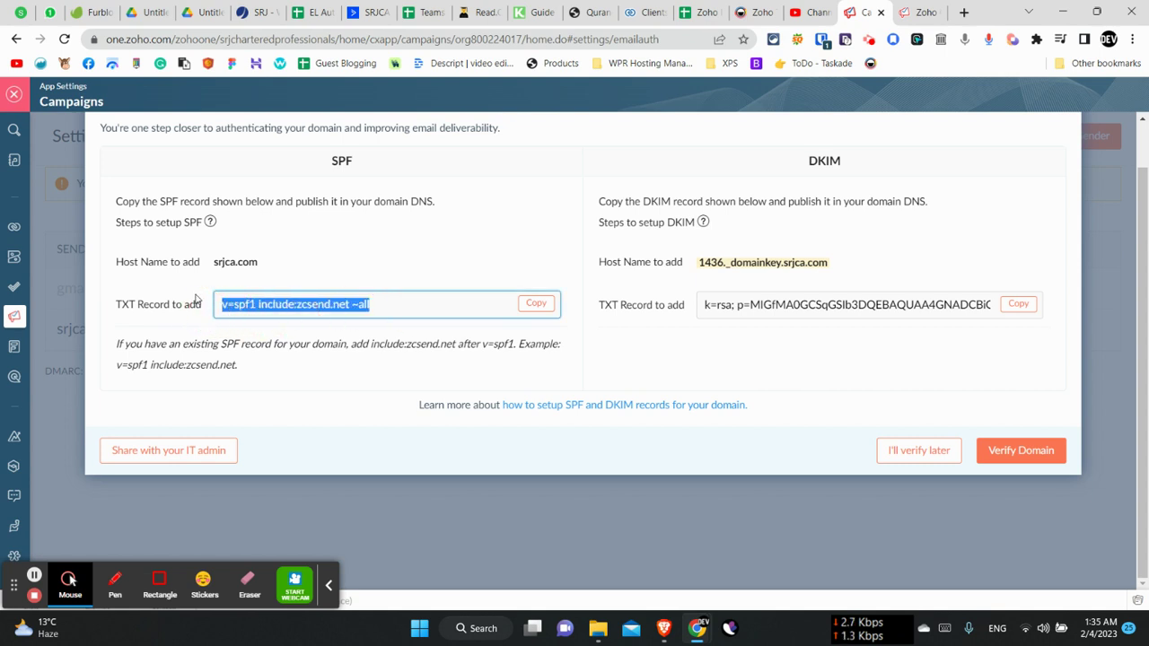
triple_click(124, 305)
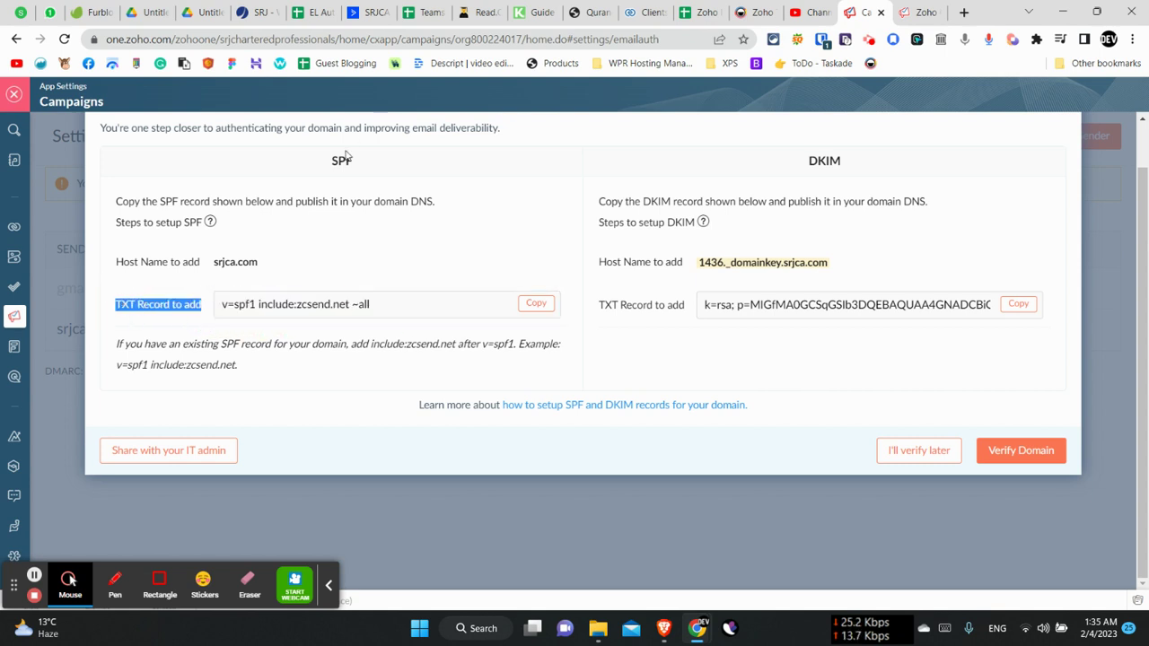
click(290, 303)
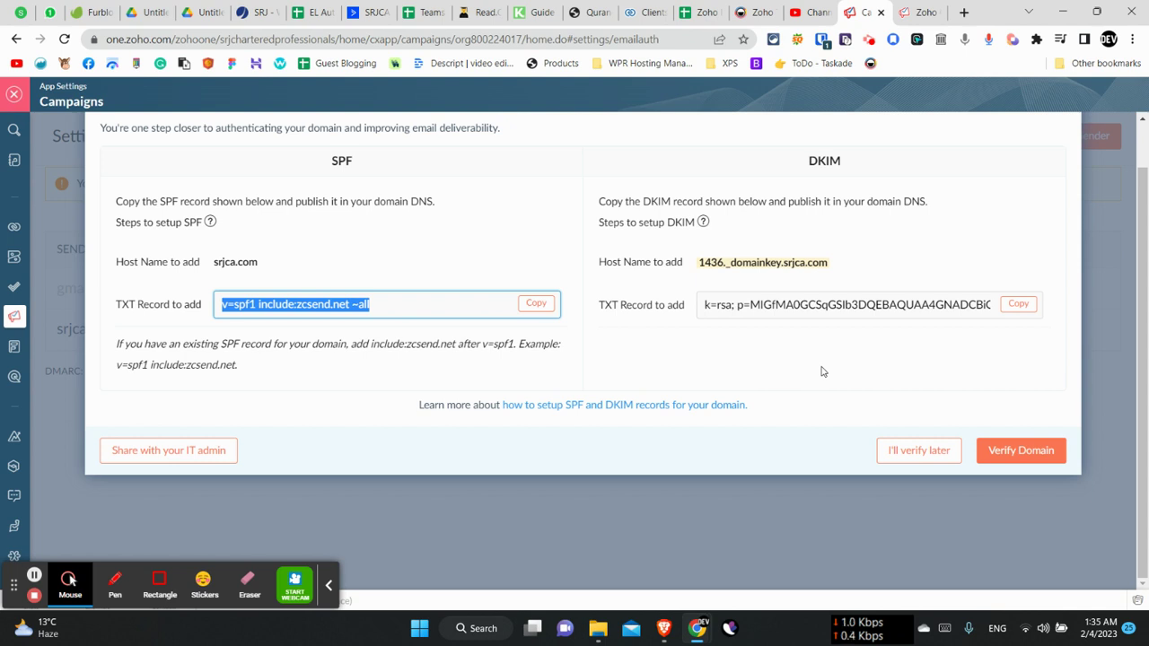
double_click(826, 159)
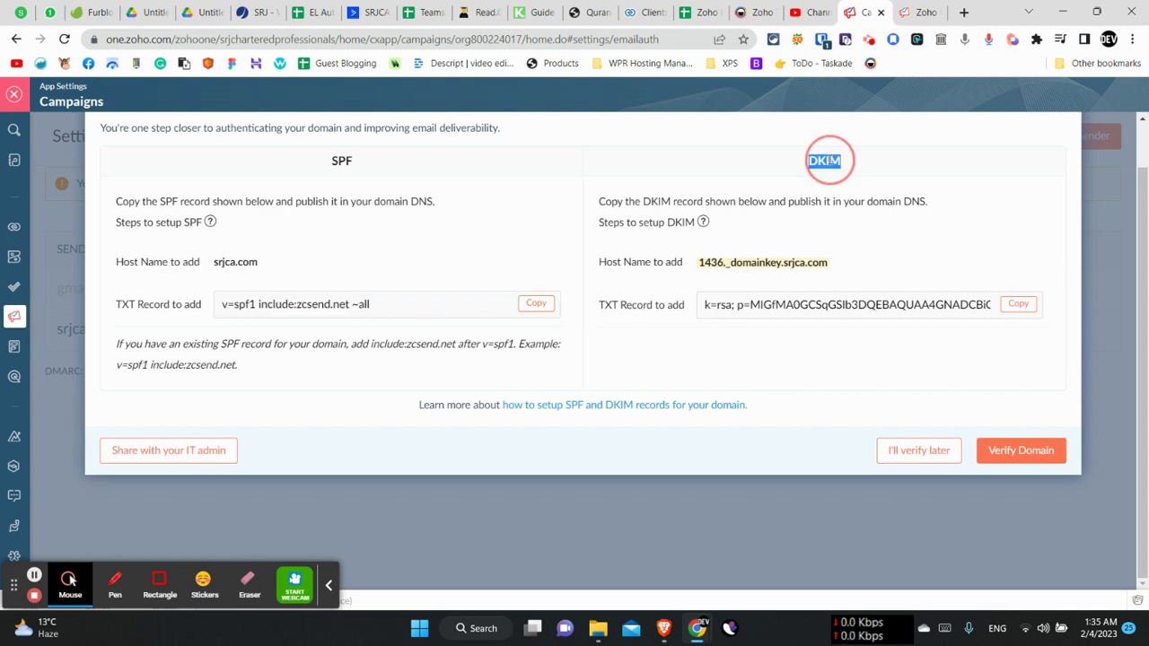
click(847, 303)
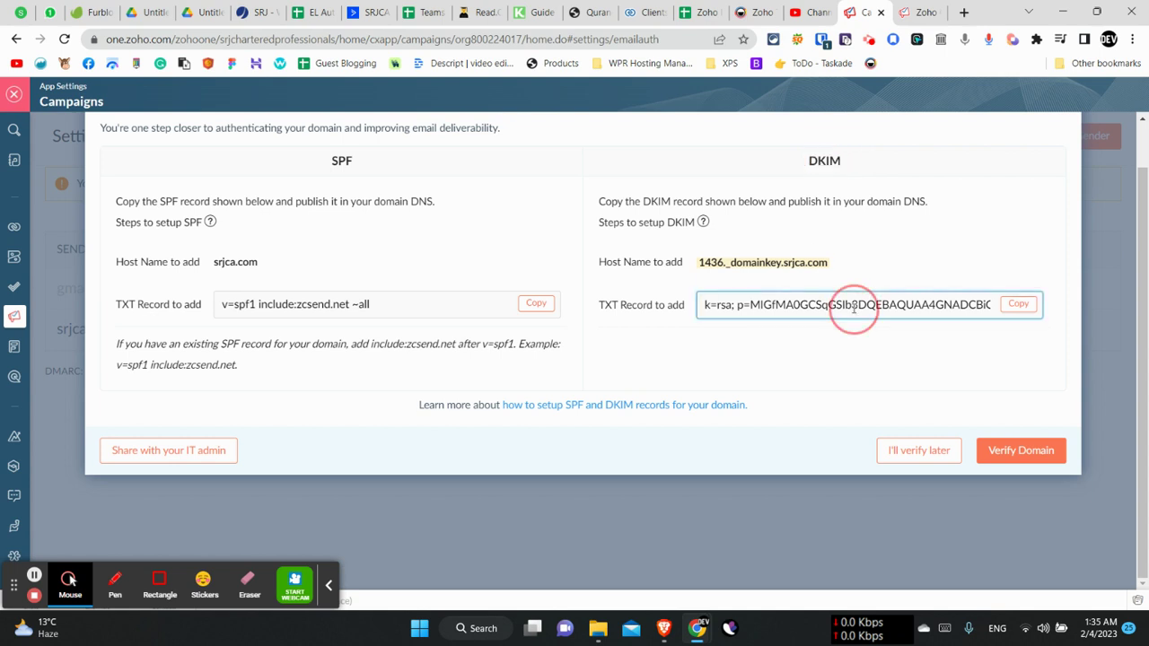
double_click(607, 305)
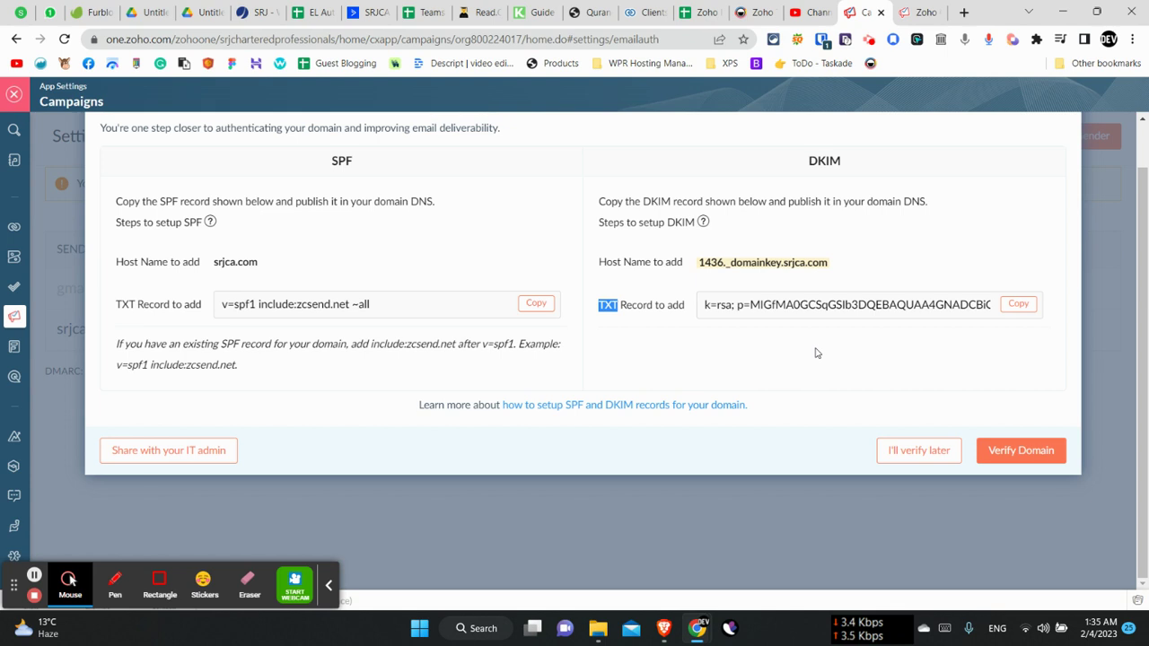
click(982, 500)
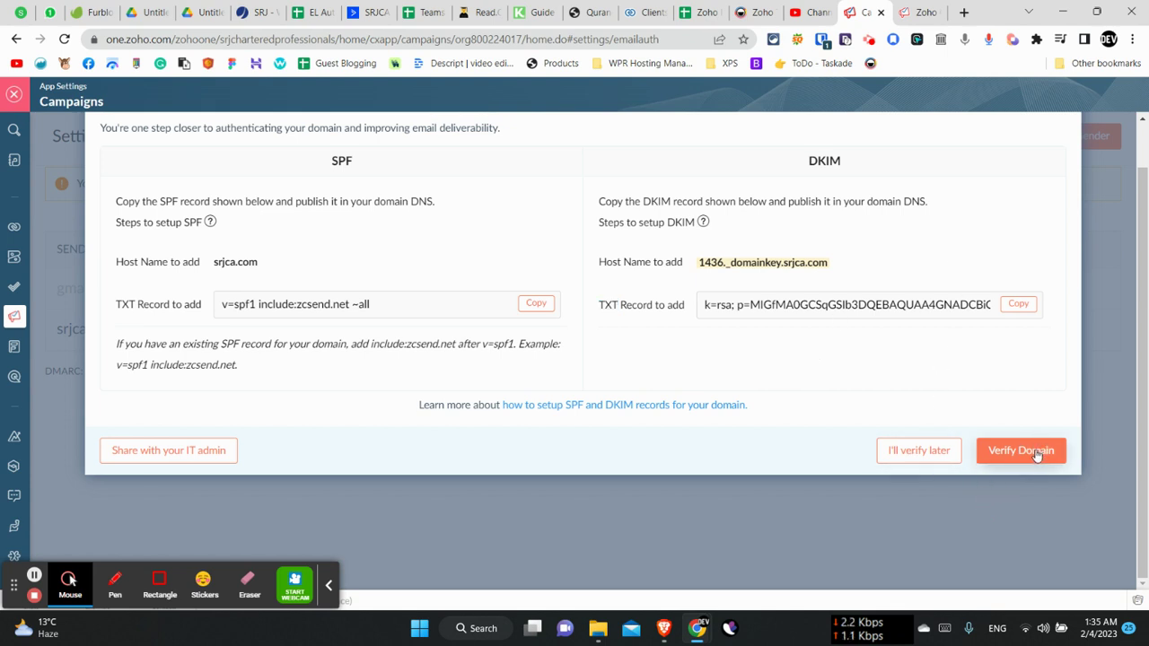
- Postpone verification with I'll verify later and open the Add Sender Address dialog
click(918, 449)
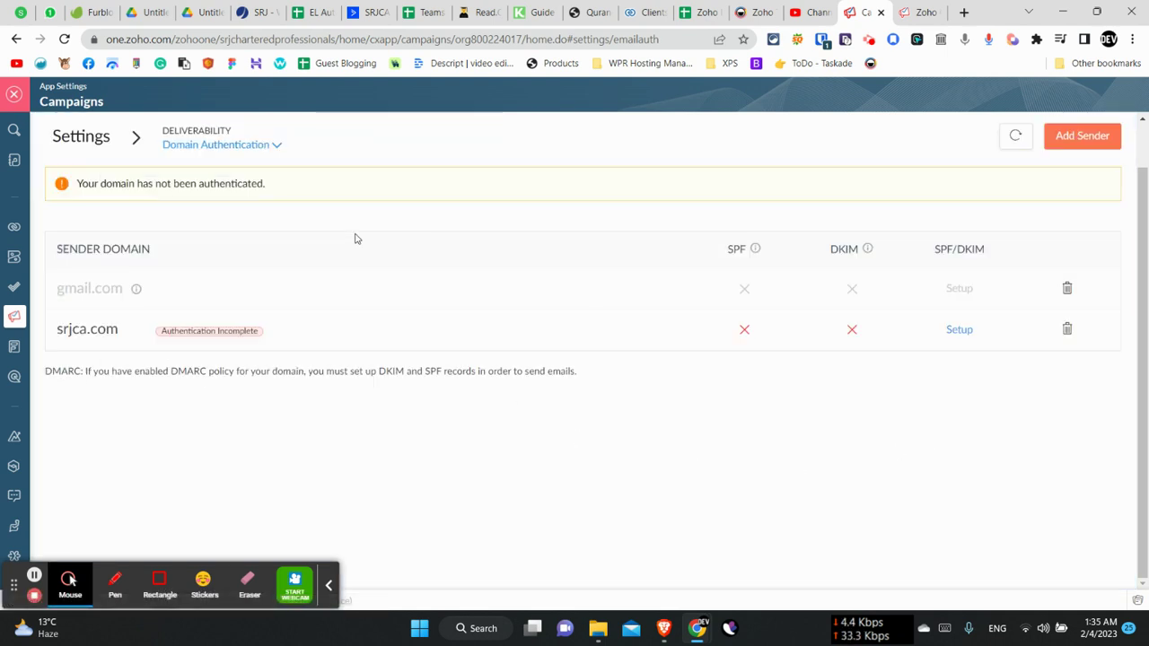
click(1103, 146)
click(420, 226)
- Review the dialog's e-mail address prompt and five-address limit, then cancel it
drag(422, 312, 533, 313)
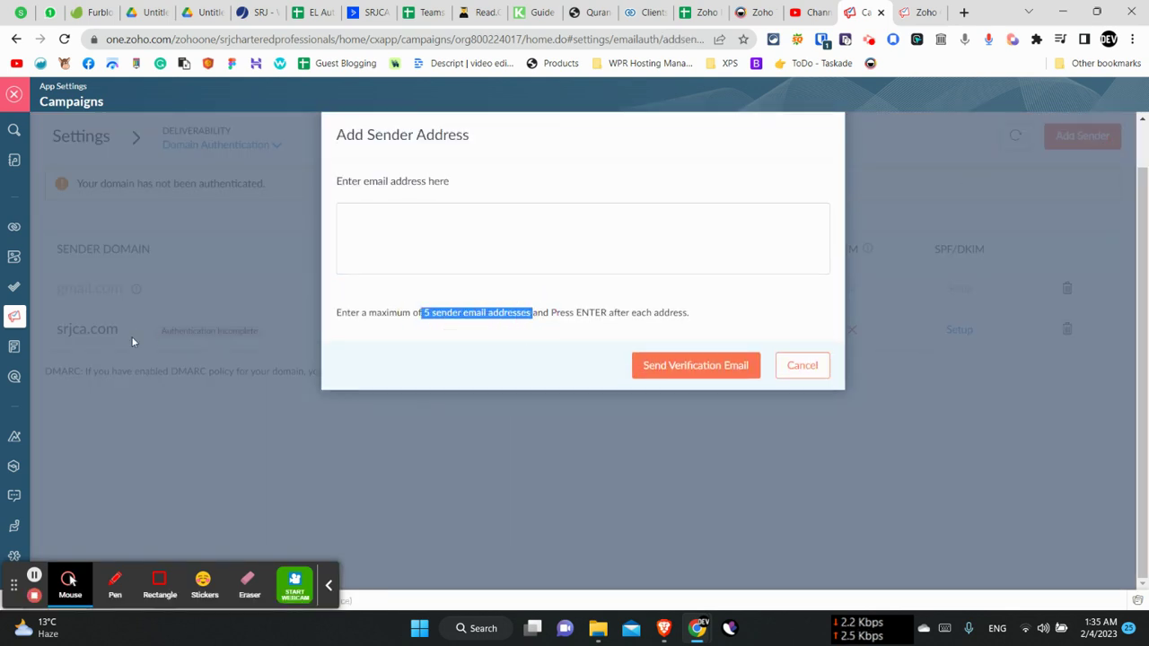
click(461, 226)
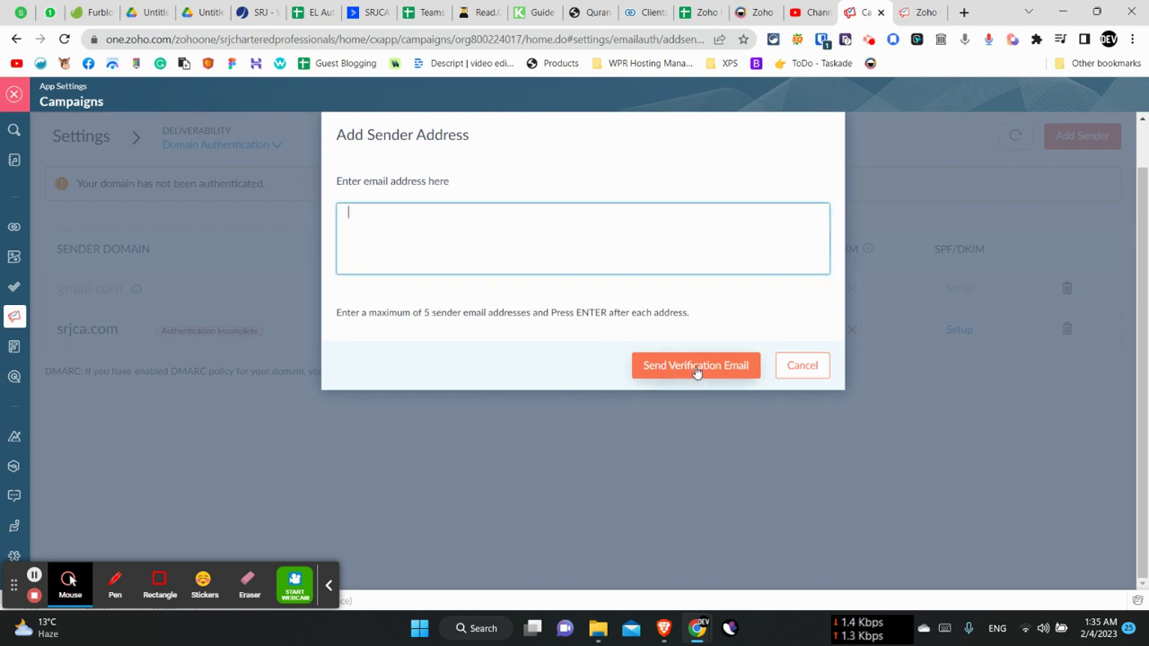
click(525, 220)
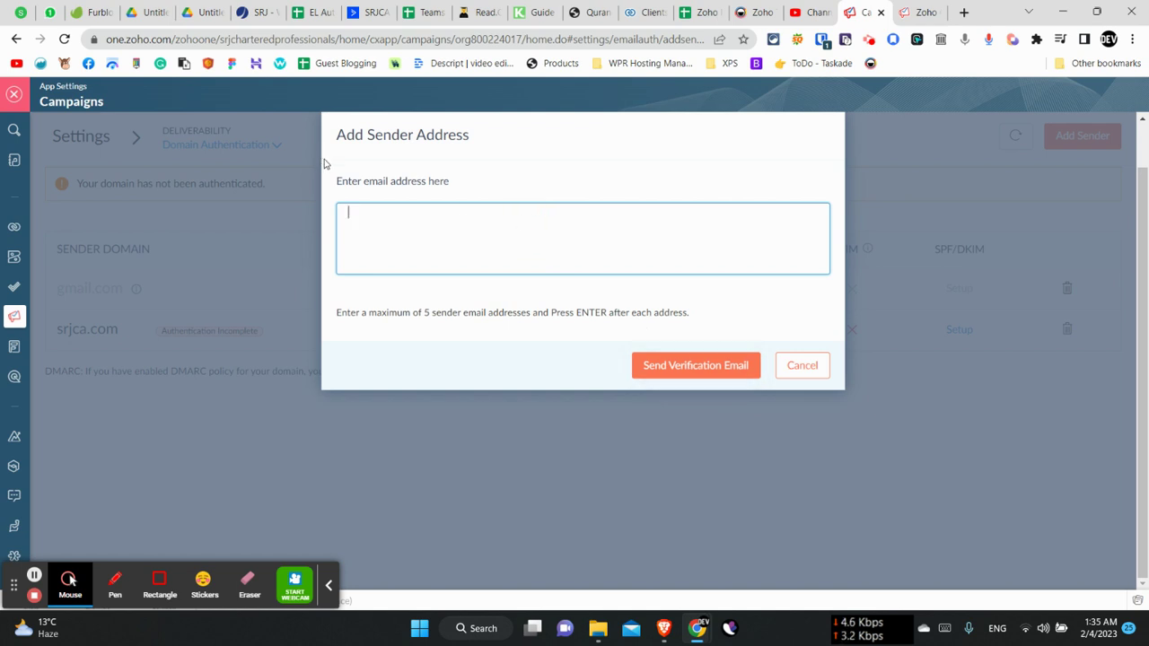
drag(337, 181, 451, 208)
click(458, 216)
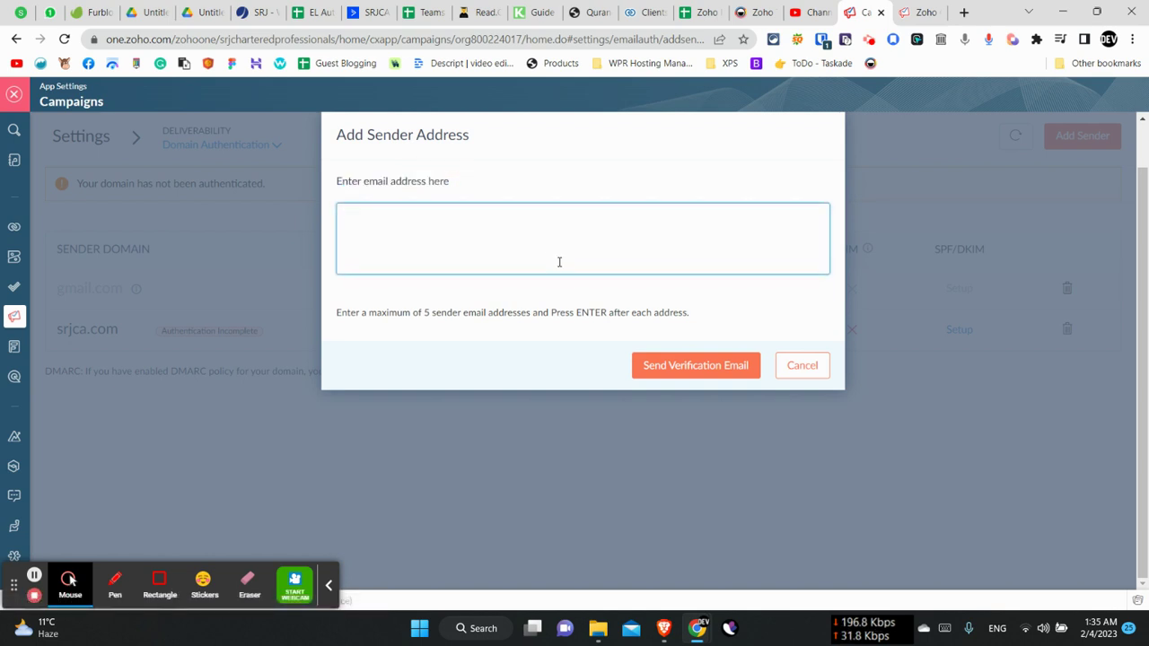
click(793, 366)
- Close App Settings to return to the dashboard showing the Lawyers Test campaign
click(13, 95)
scroll(543, 393, down, 2)
scroll(543, 392, up, 2)
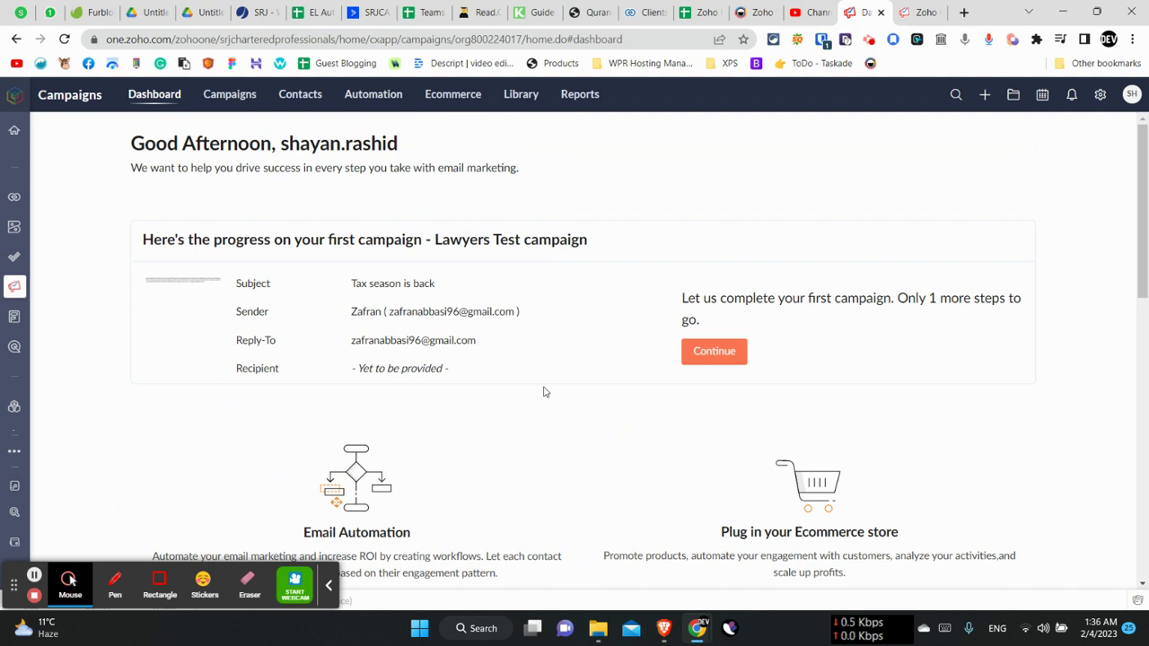